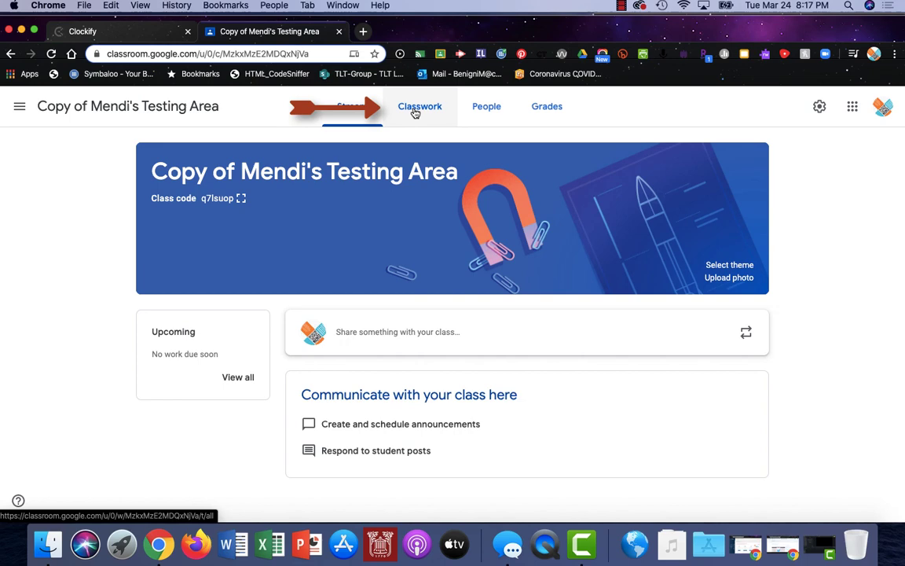
Switch to the class's Classwork page to see its posts and the Week 1 topic
left_click(415, 110)
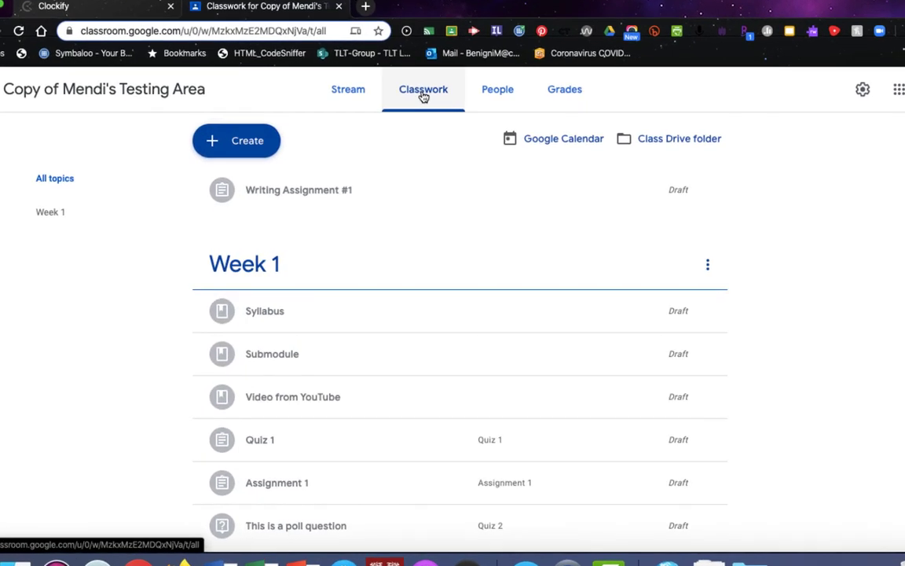
Create a new assignment titled 'Assignment 1'
left_click(258, 141)
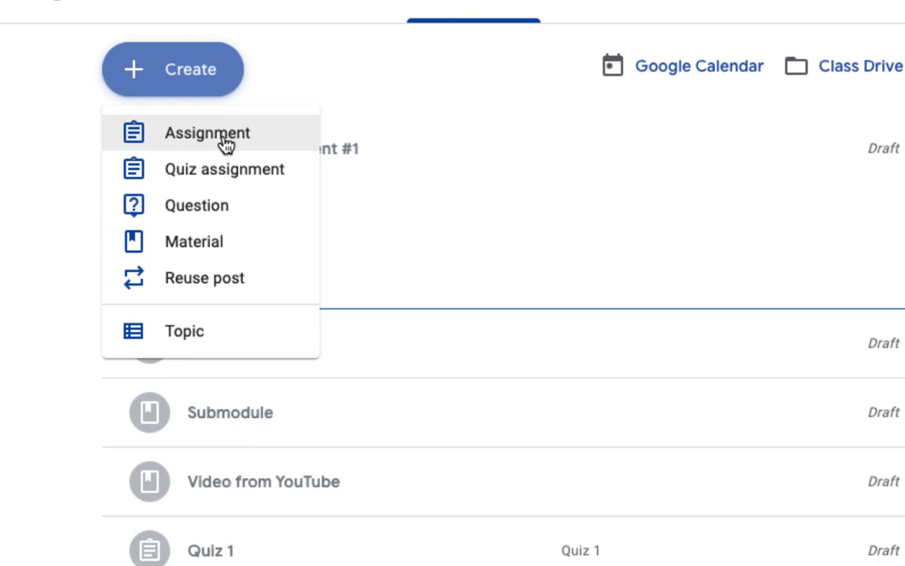
left_click(225, 144)
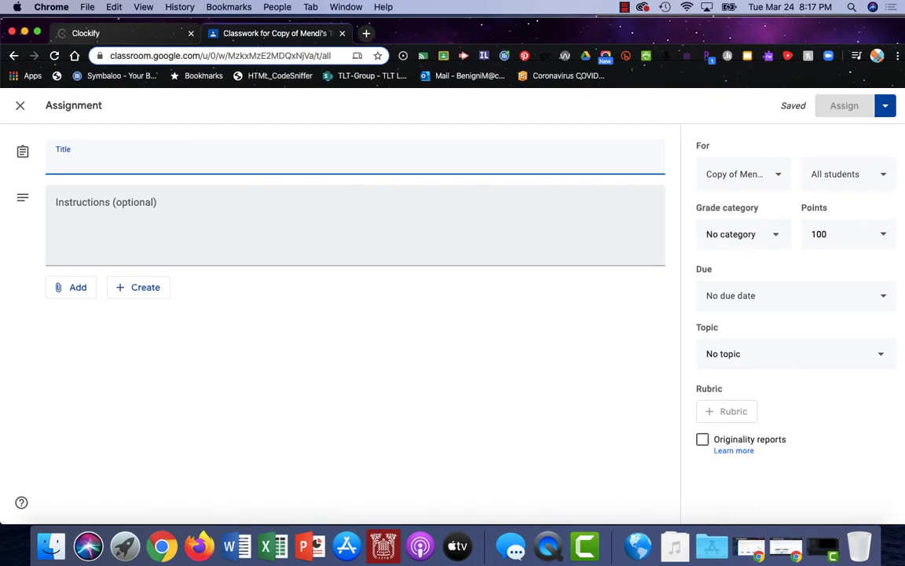
type("Assignment 1")
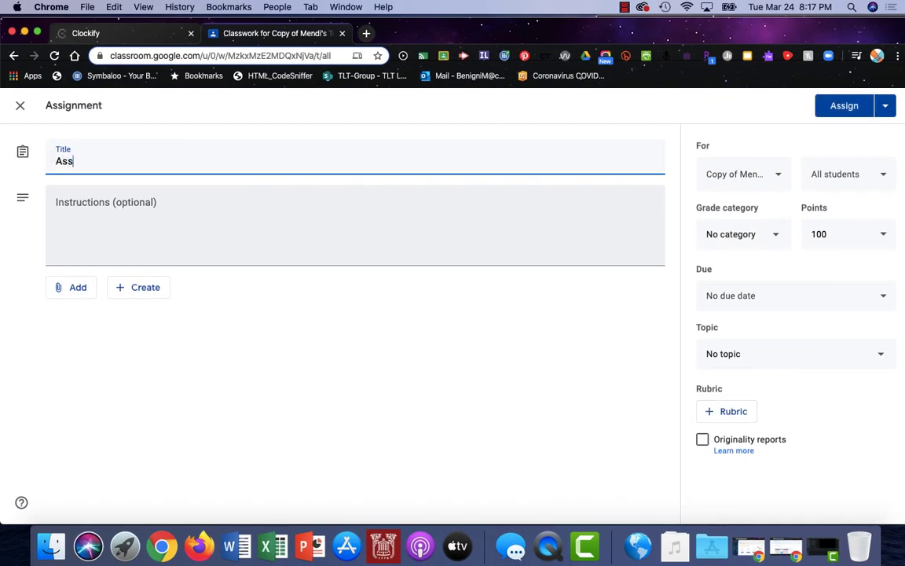
left_click(86, 214)
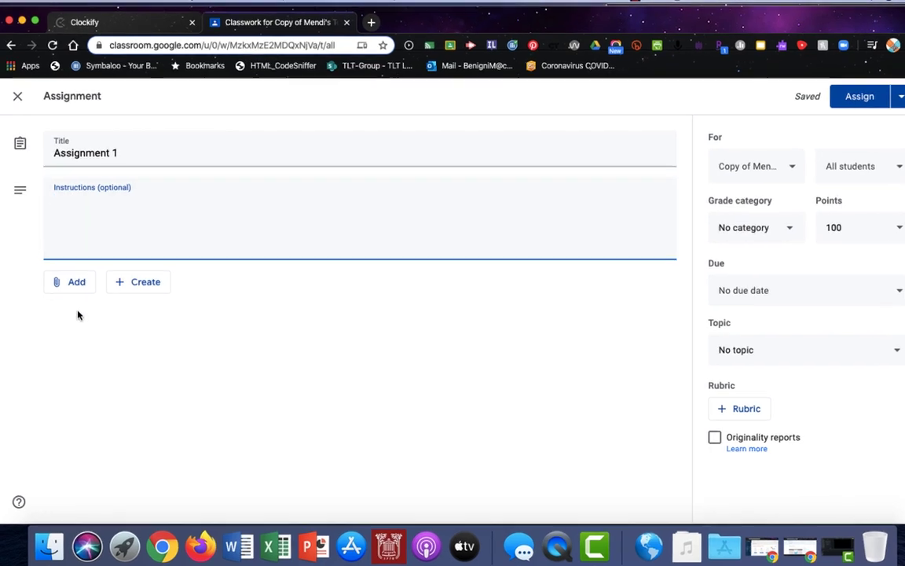
Attach '[Template] Prompt: Reflection #1' from Google Drive, found by searching 'prompt'
left_click(75, 286)
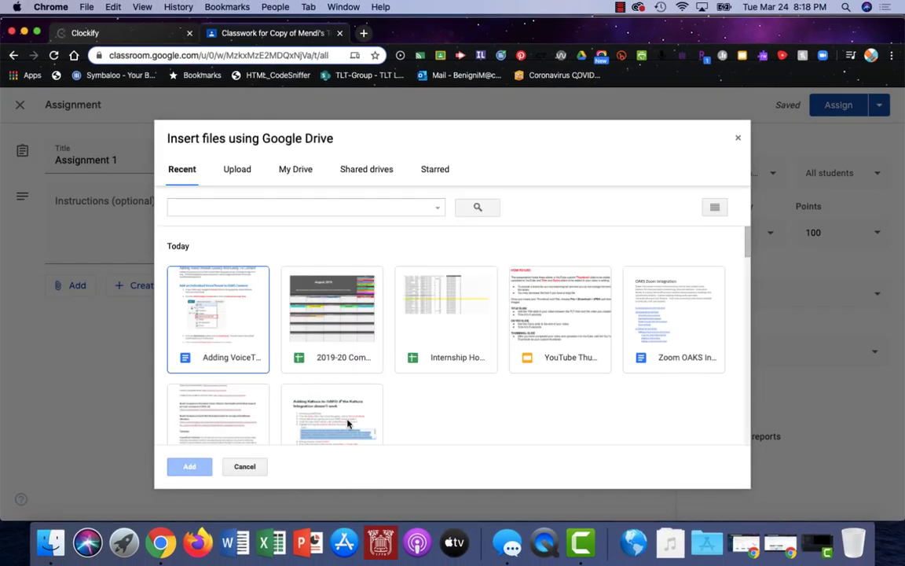
left_click(271, 209)
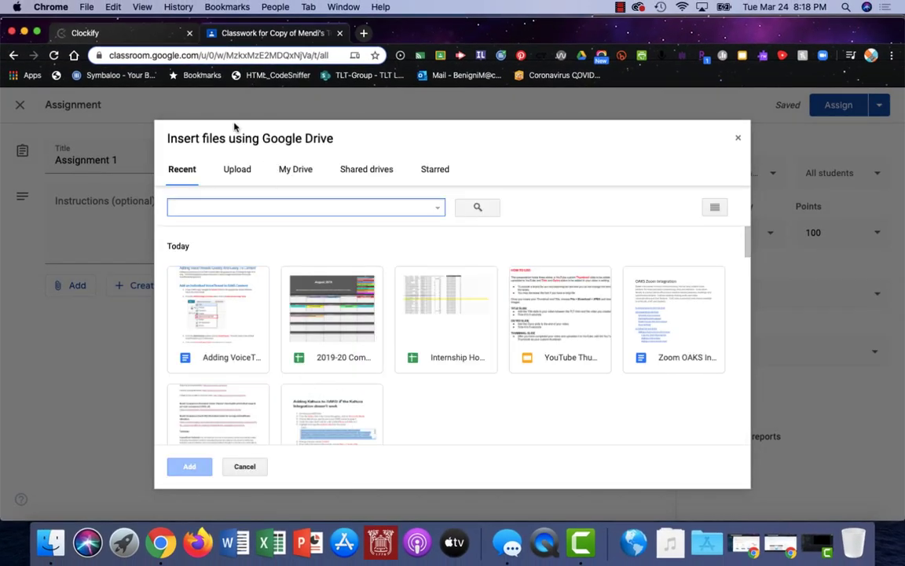
type("prompt")
key("Return")
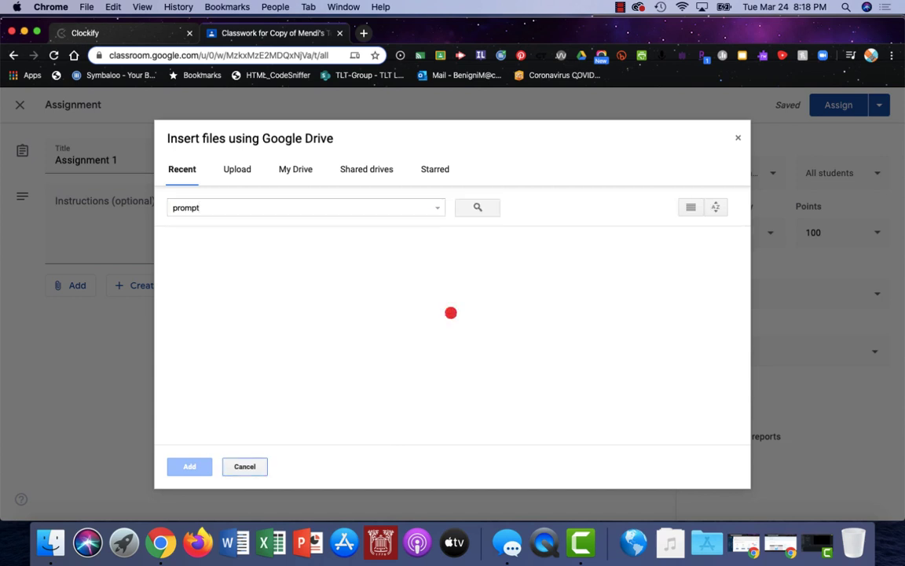
left_click(550, 285)
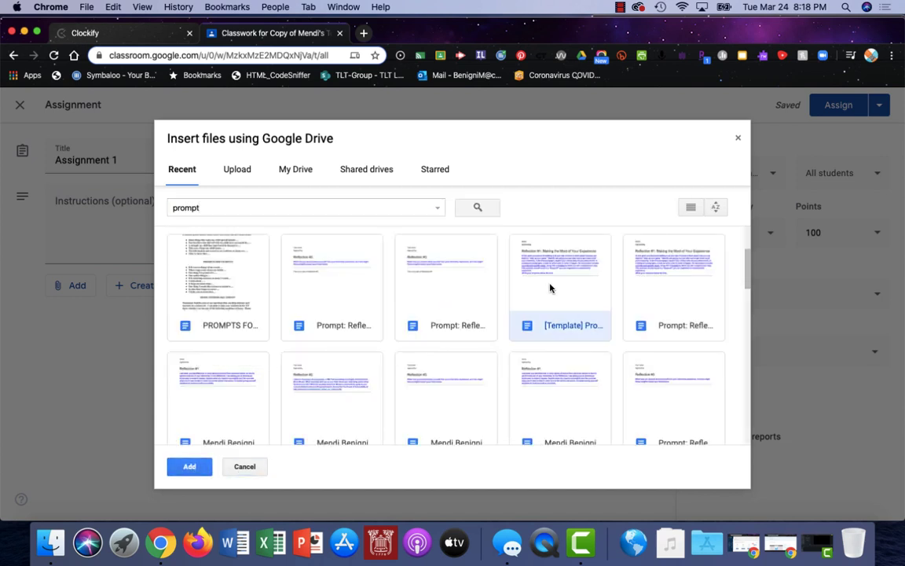
left_click(189, 467)
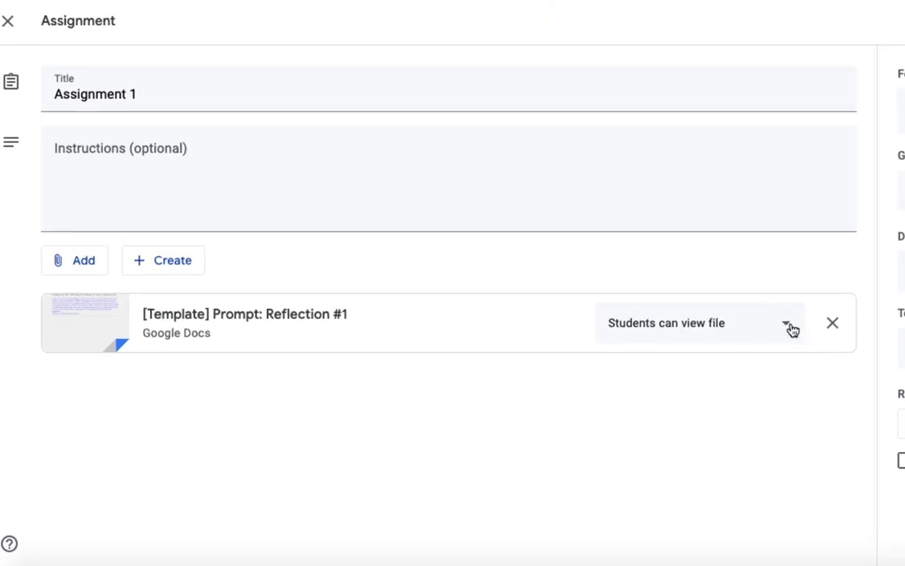
Set the attached prompt's sharing to 'Make a copy for each student'
left_click(788, 324)
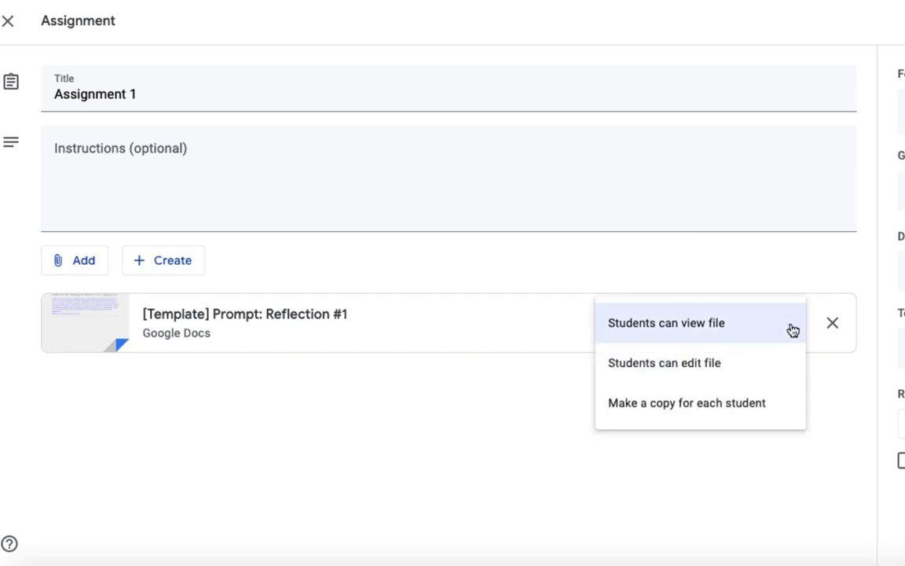
left_click(775, 365)
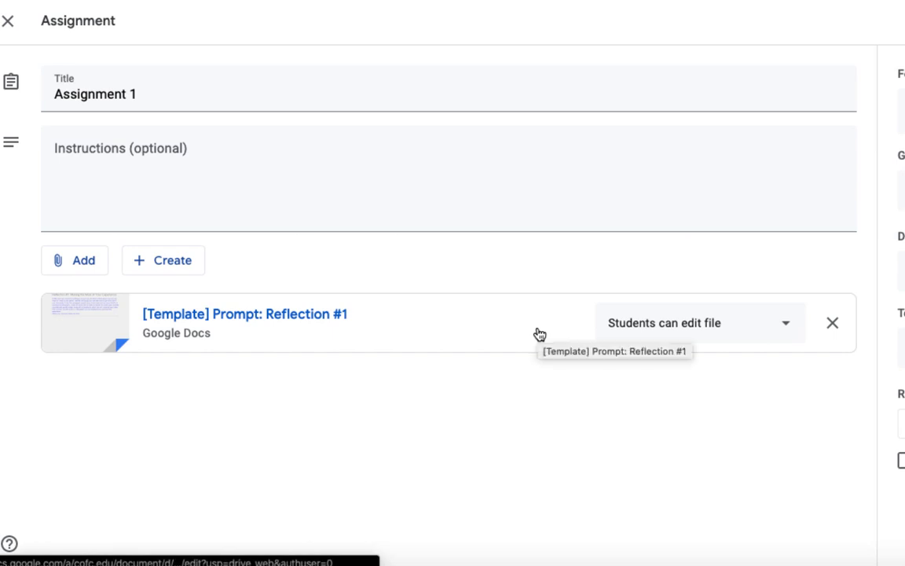
left_click(786, 328)
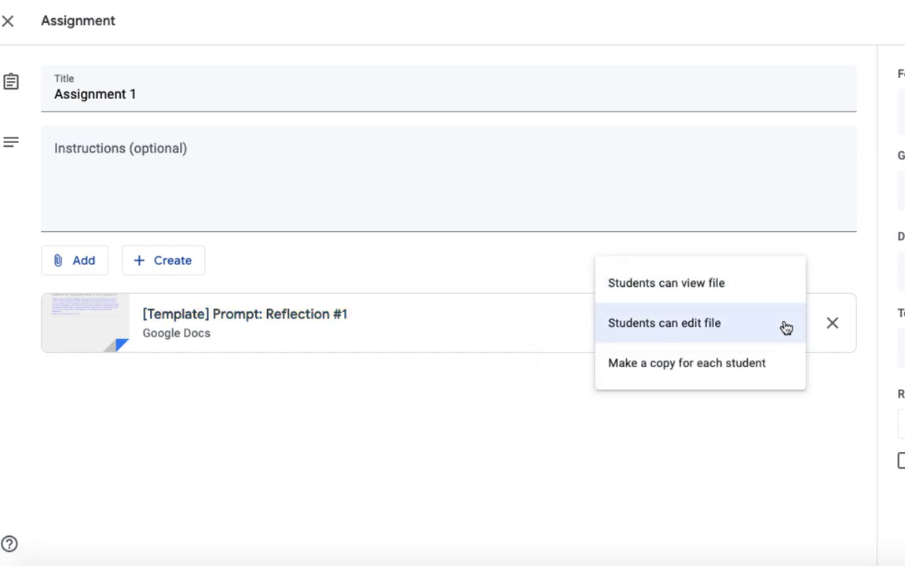
left_click(770, 374)
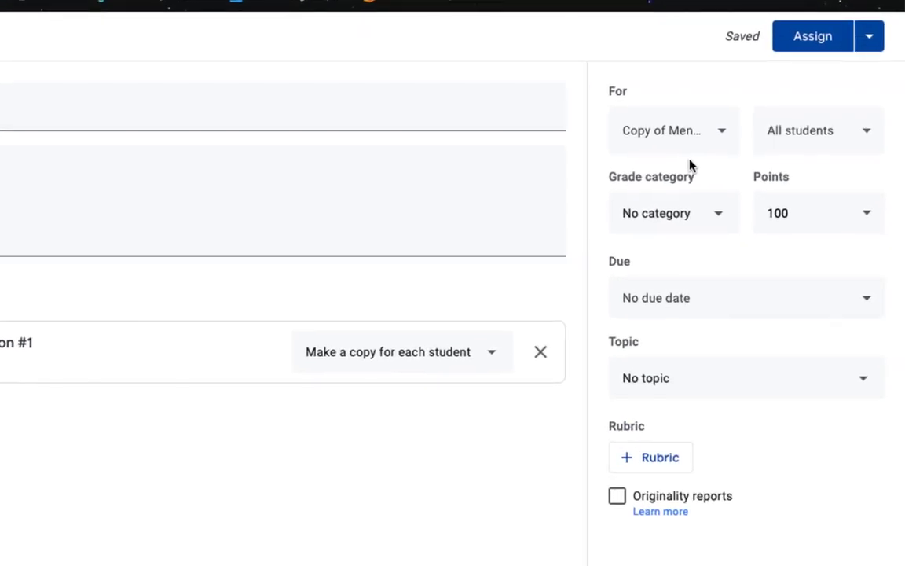
Keep the assignment for the current class only and set its grade category to Assignment
left_click(728, 136)
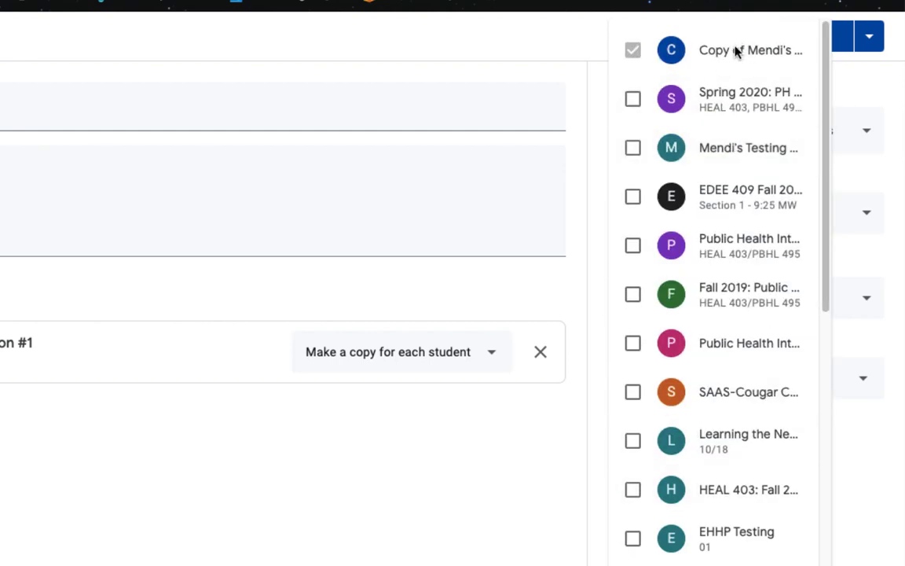
left_click(583, 45)
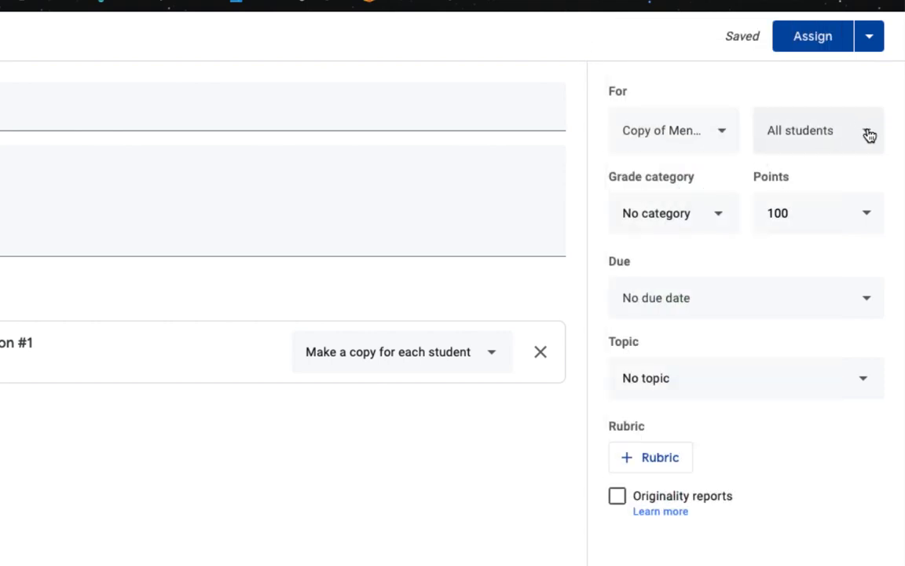
left_click(719, 220)
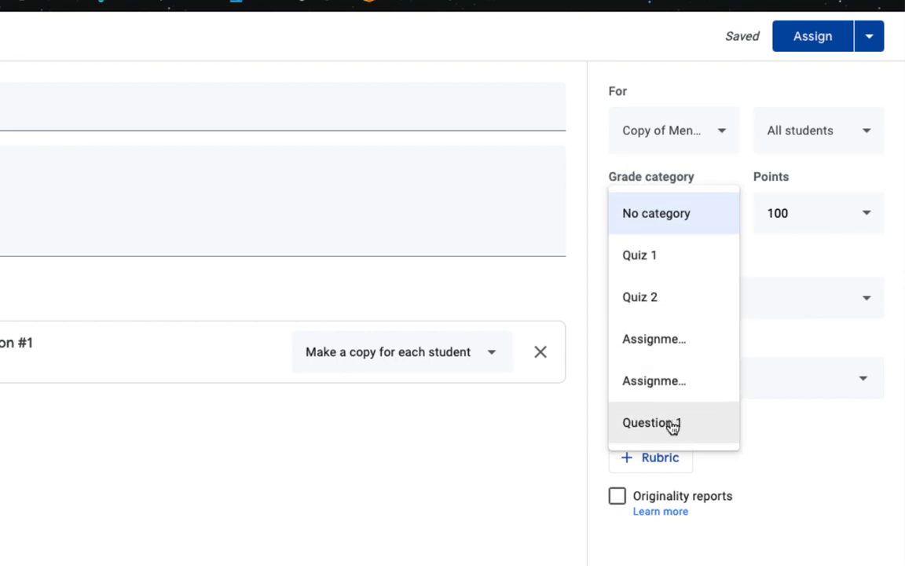
left_click(672, 347)
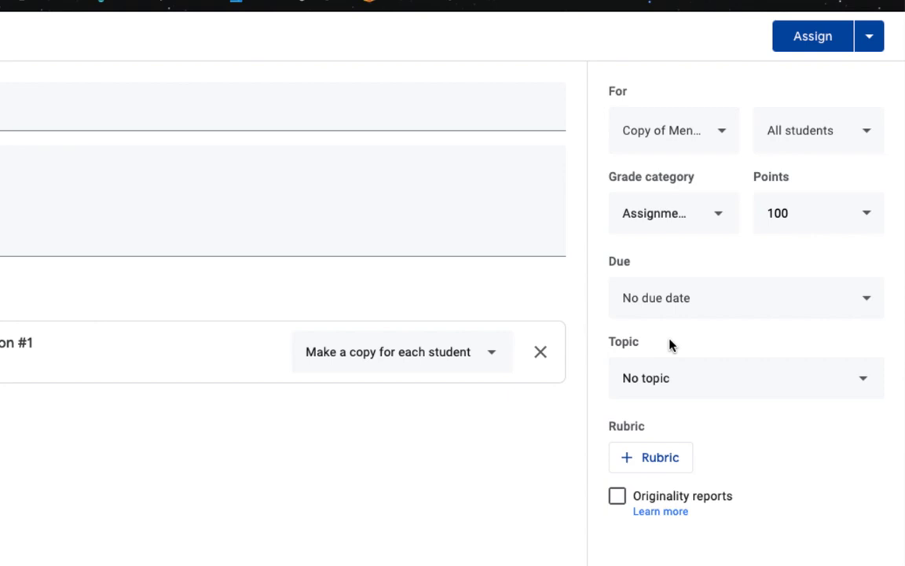
Set the assignment's points to 50, correcting the mistaken 10050 value
left_click(758, 211)
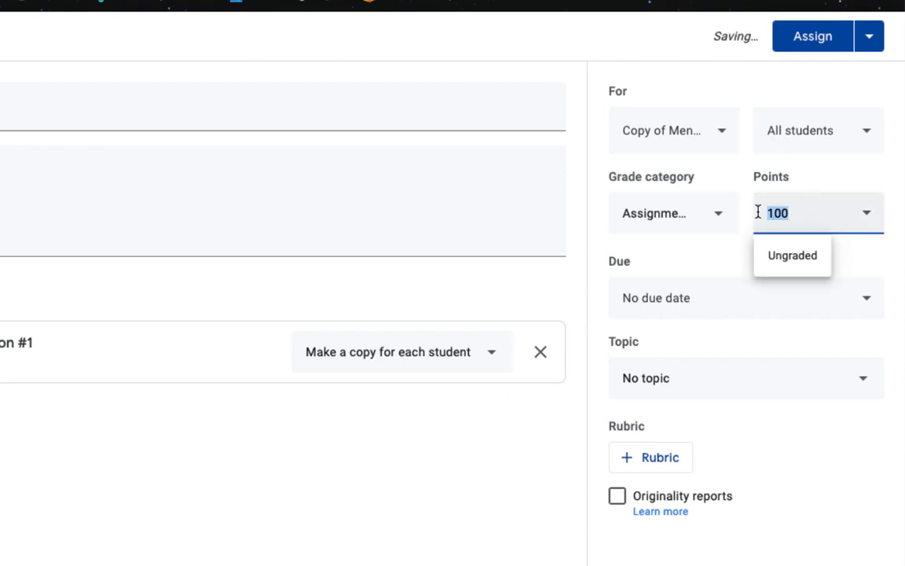
type("50")
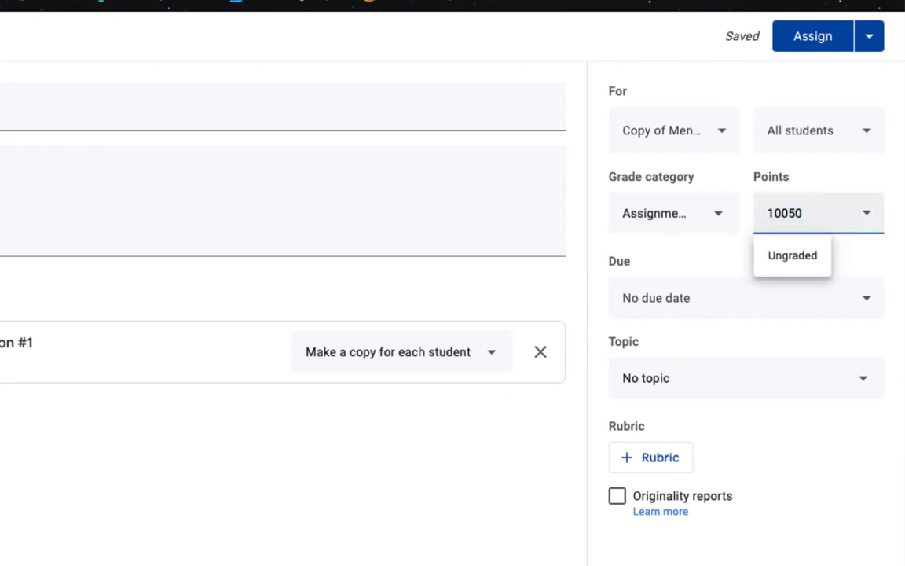
key("Tab")
left_click(806, 210)
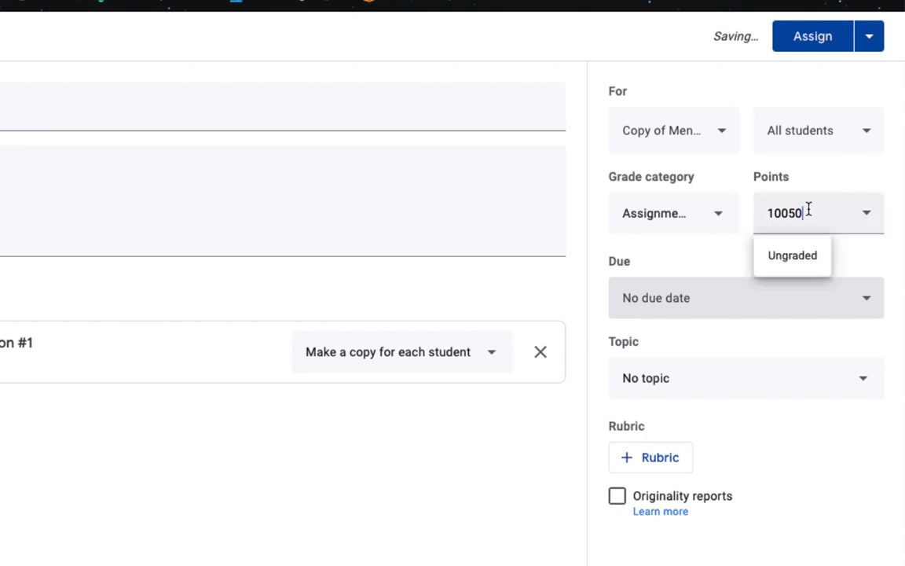
left_click_drag(806, 209, 746, 200)
type("50")
left_click(686, 303)
Make Assignment 1 due Thu, Mar 26 at 11:59 PM and file it under Week 1
left_click(699, 366)
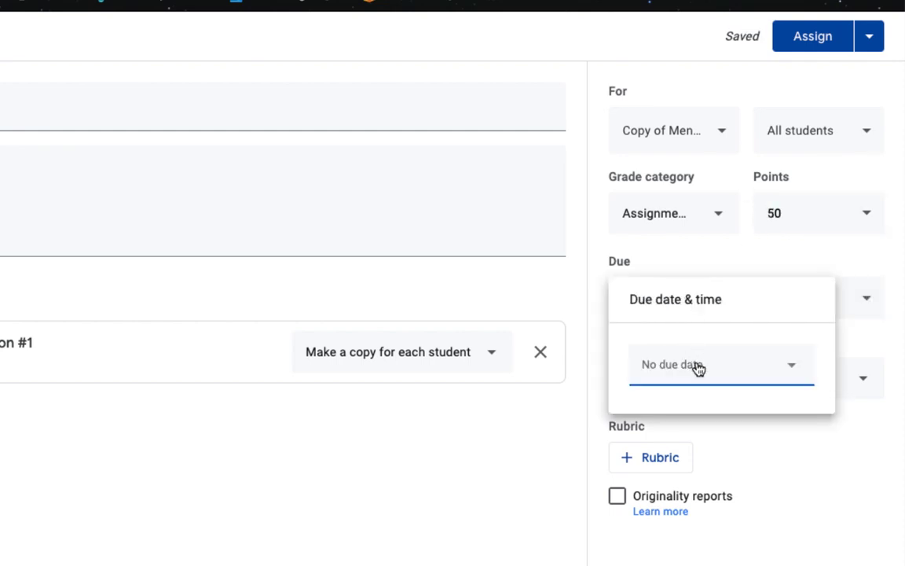
left_click(759, 528)
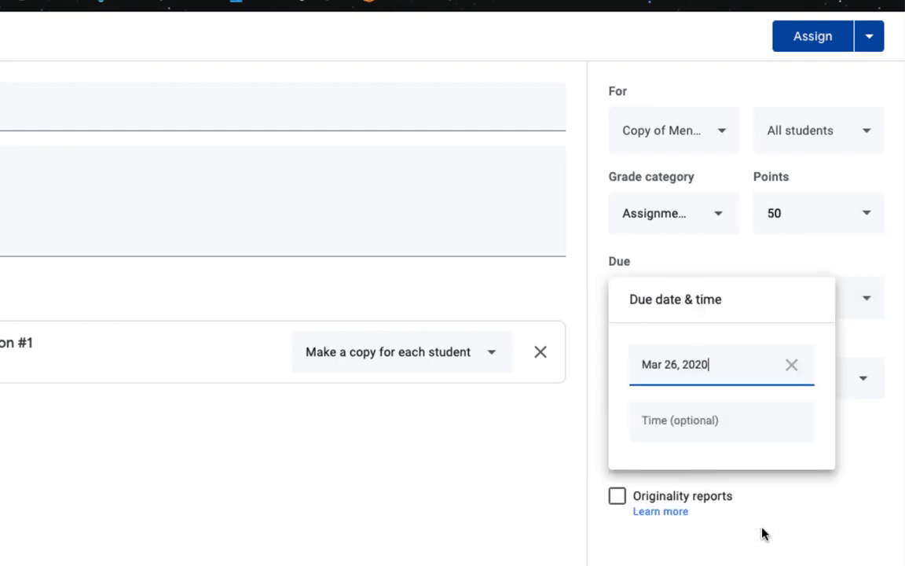
left_click(687, 422)
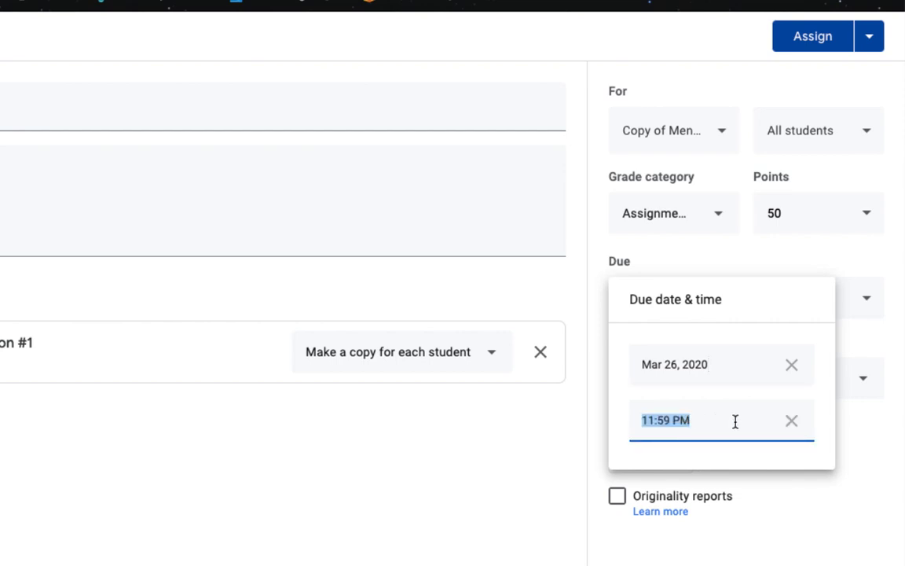
left_click(735, 264)
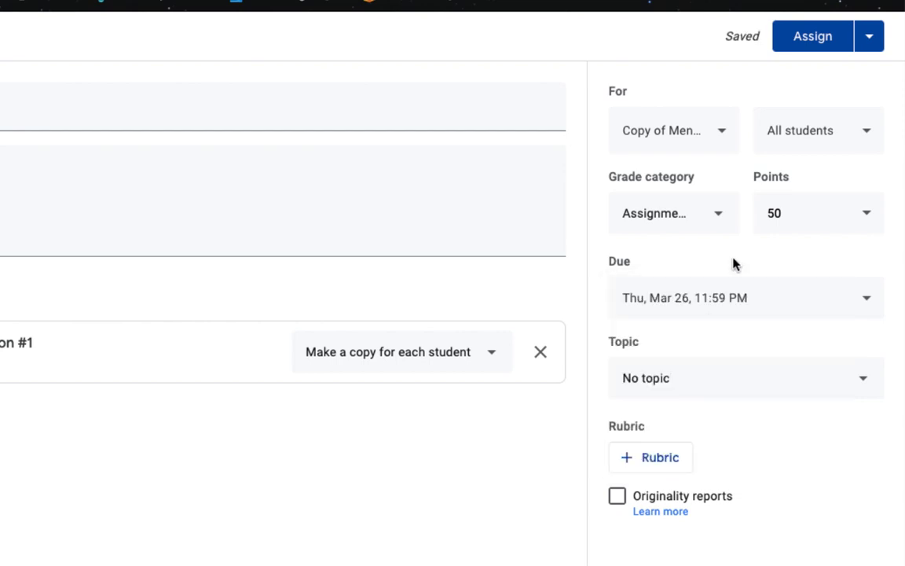
left_click(701, 383)
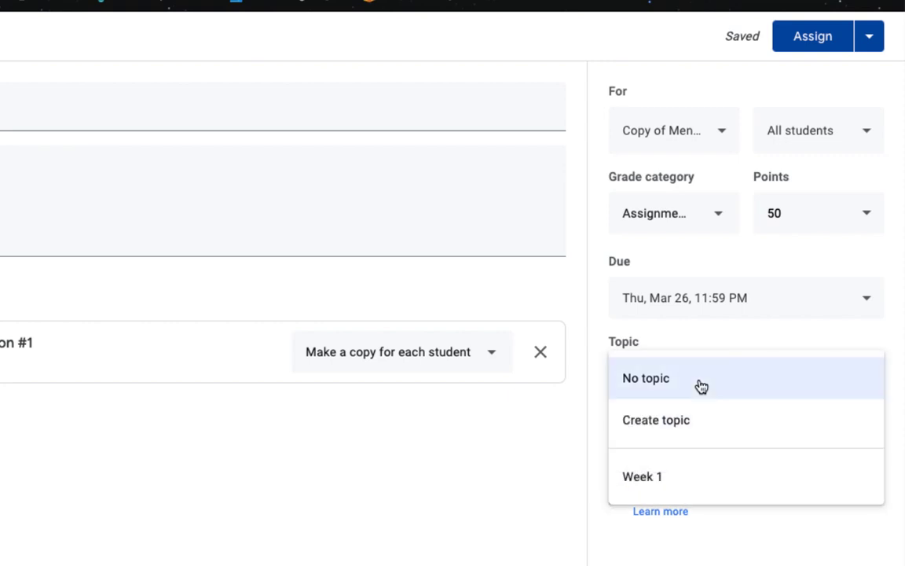
left_click(673, 478)
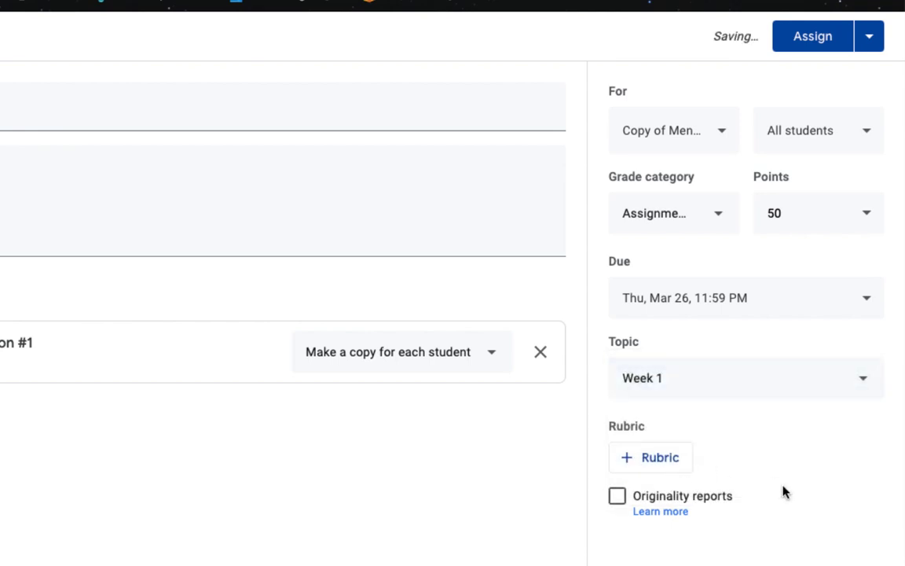
left_click(665, 459)
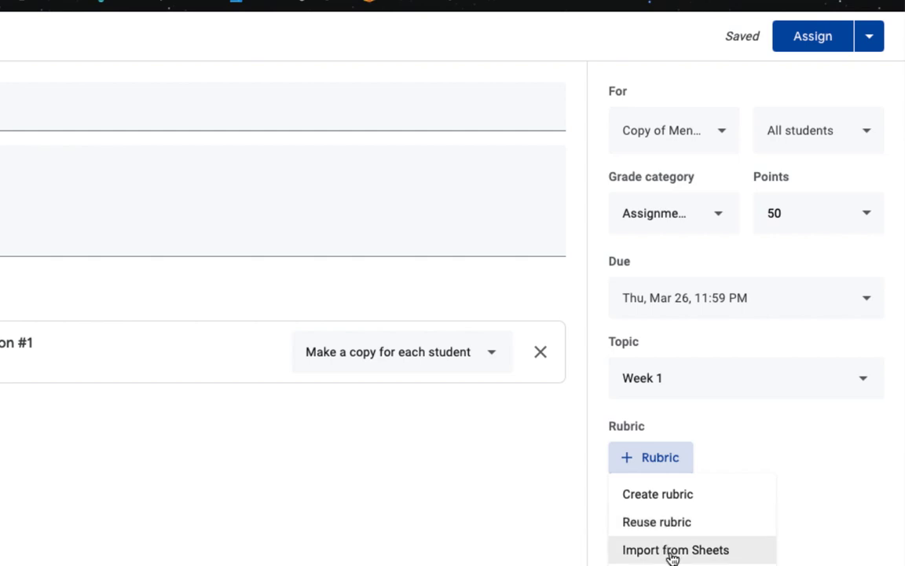
left_click(759, 456)
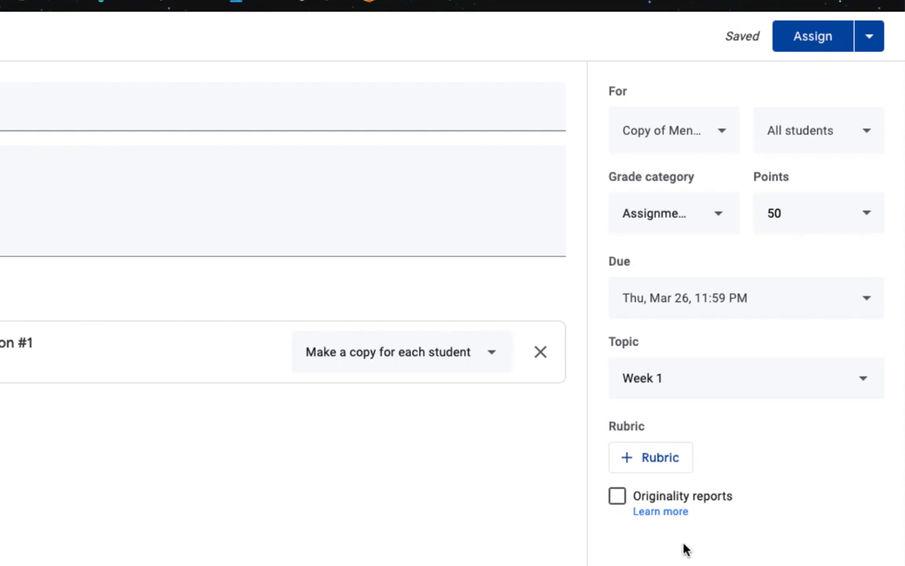
Enable originality reports for Assignment 1 and confirm
left_click(618, 497)
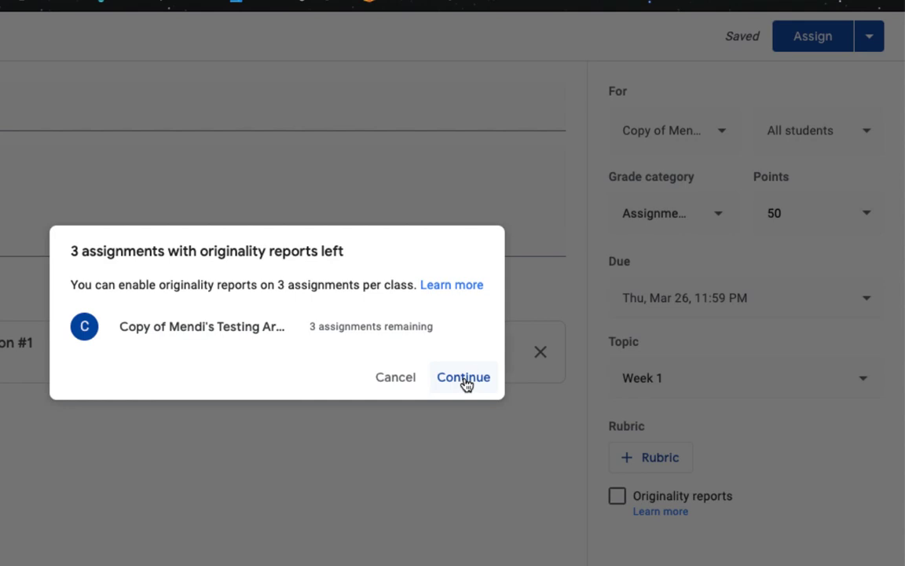
left_click(464, 379)
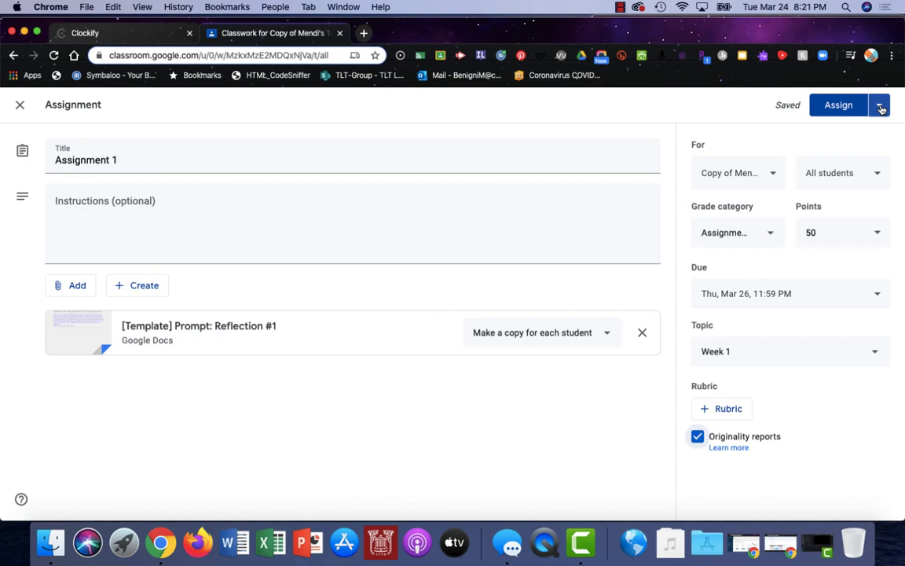
Assign Assignment 1 to all students in the class now
left_click(881, 109)
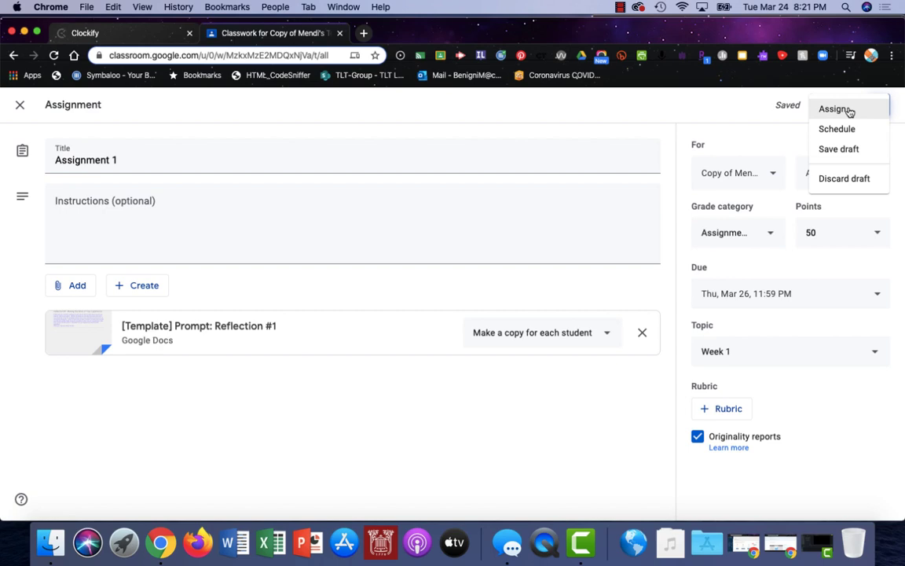
left_click(849, 112)
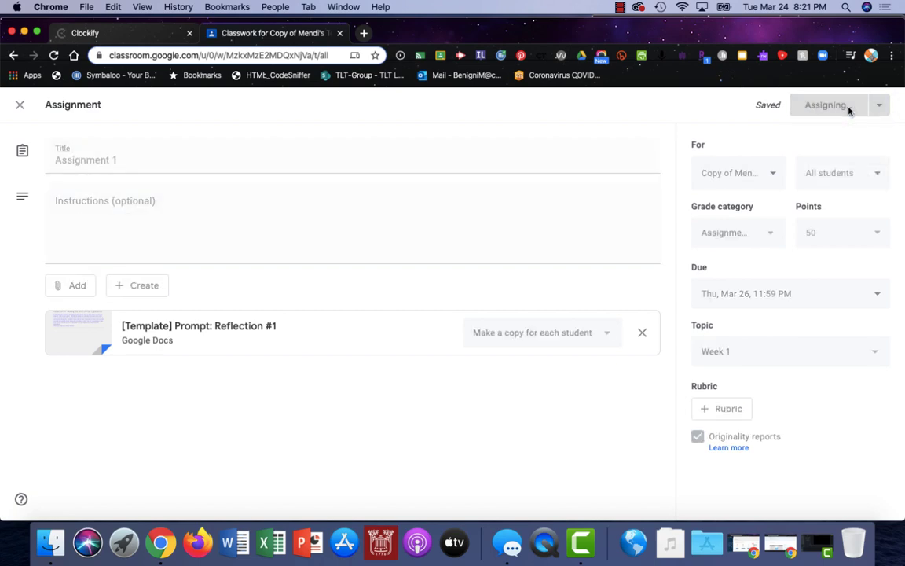